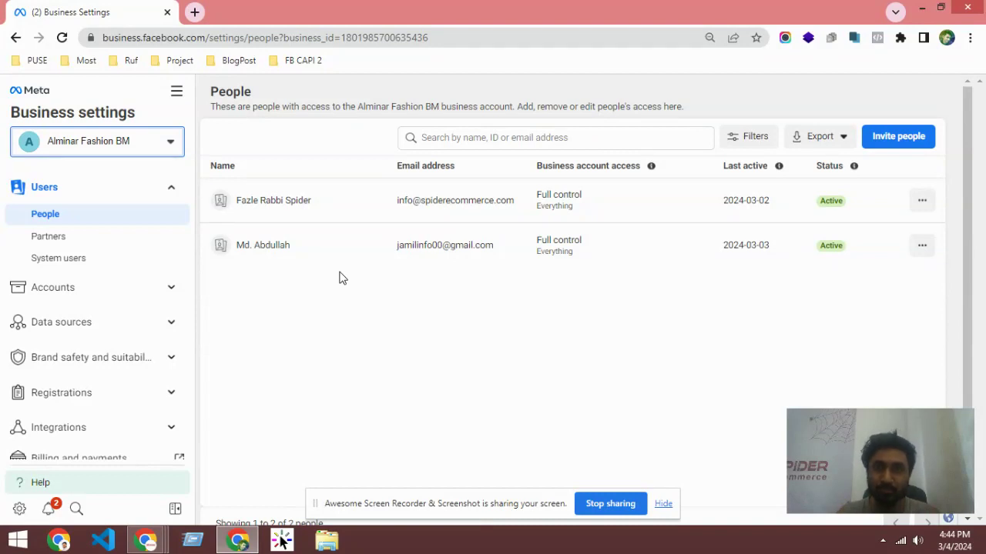
click(664, 505)
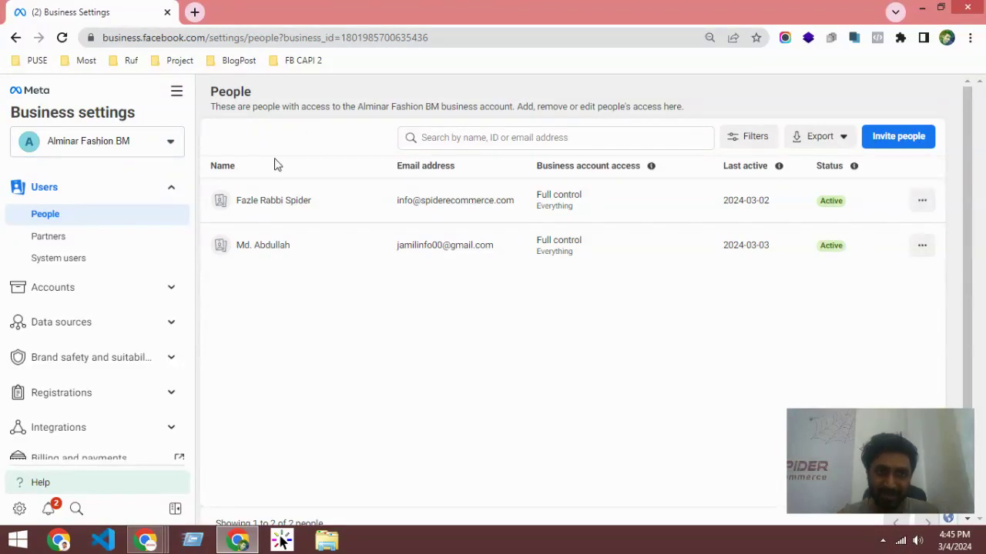
scroll(110, 251, down, 3)
scroll(104, 354, up, 3)
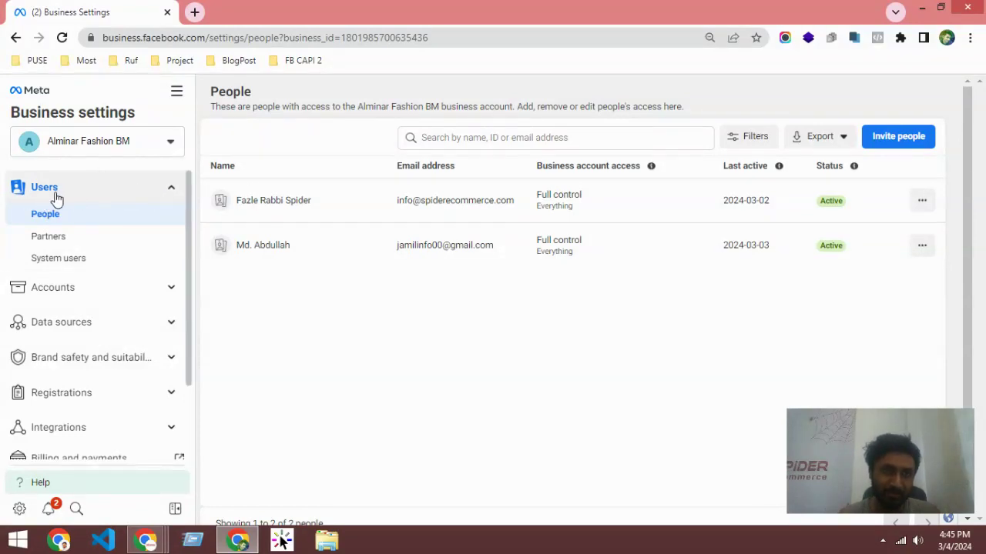
Look through the Business settings categories, including the options under Accounts.
scroll(60, 223, down, 1)
click(69, 223)
scroll(62, 239, up, 1)
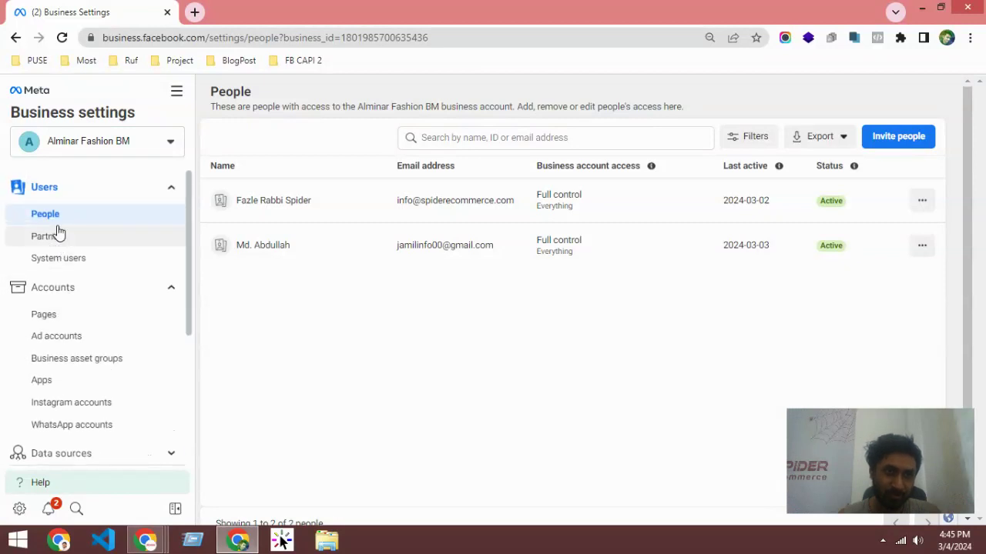
scroll(62, 331, down, 3)
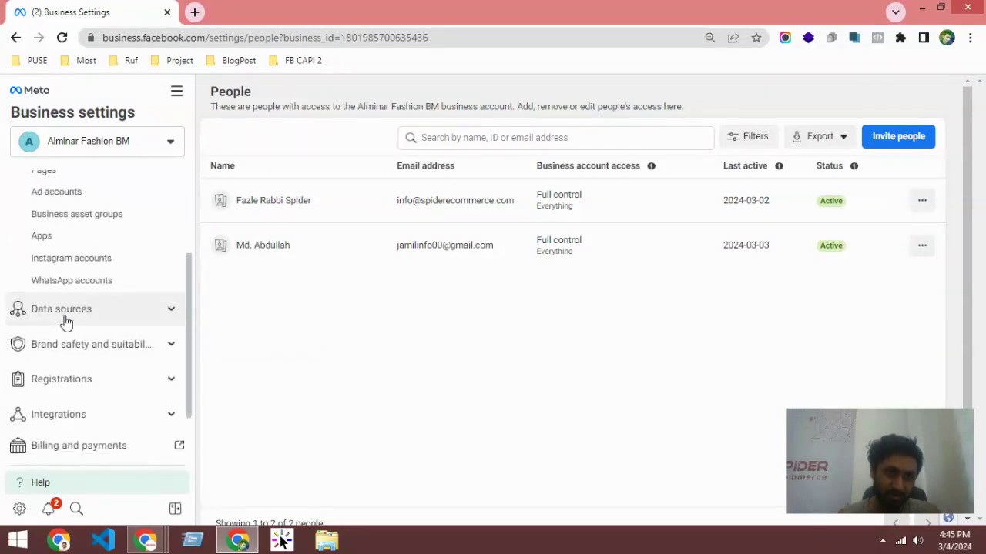
scroll(66, 326, down, 1)
scroll(77, 327, up, 3)
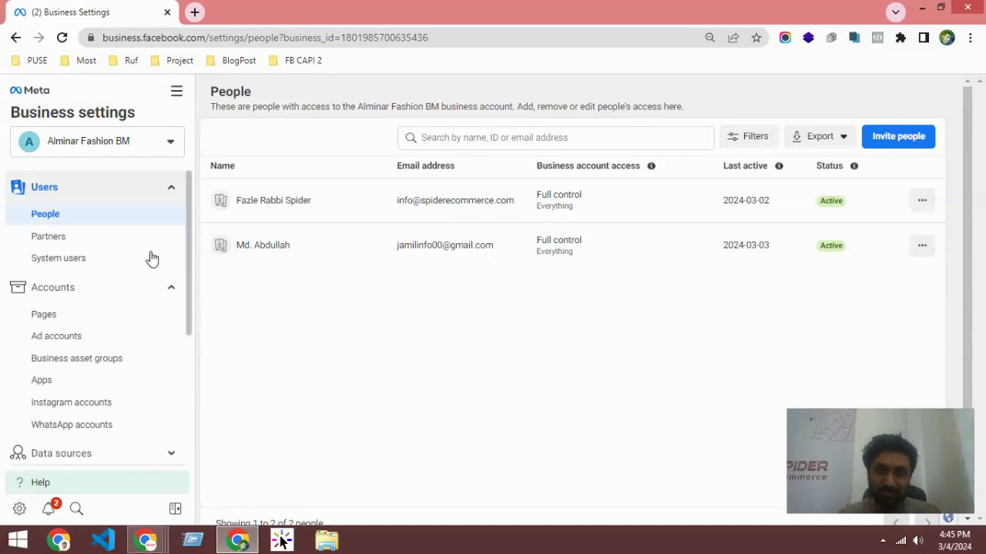
scroll(81, 293, down, 1)
scroll(84, 297, up, 1)
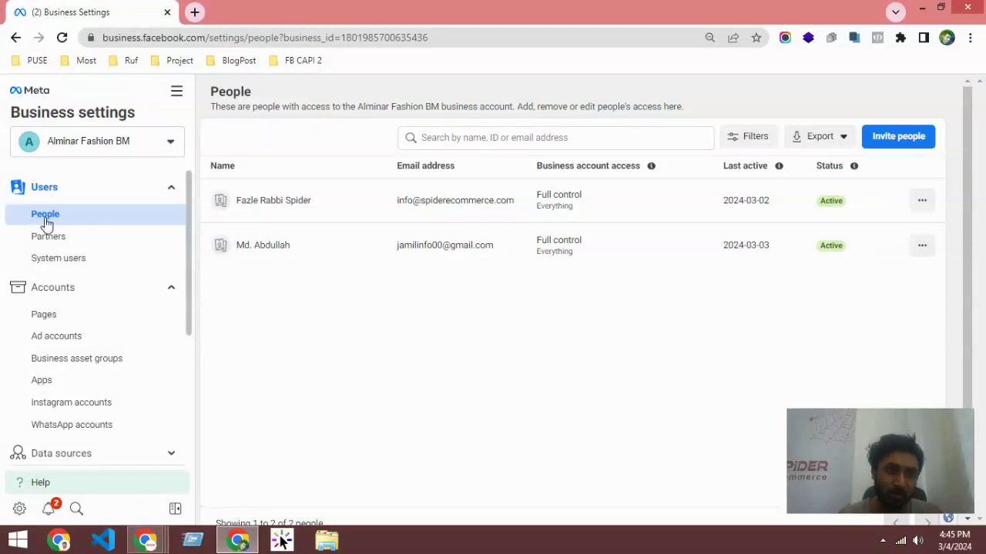
Collapse the Accounts section and leave the Users section expanded with the People page in view.
click(57, 193)
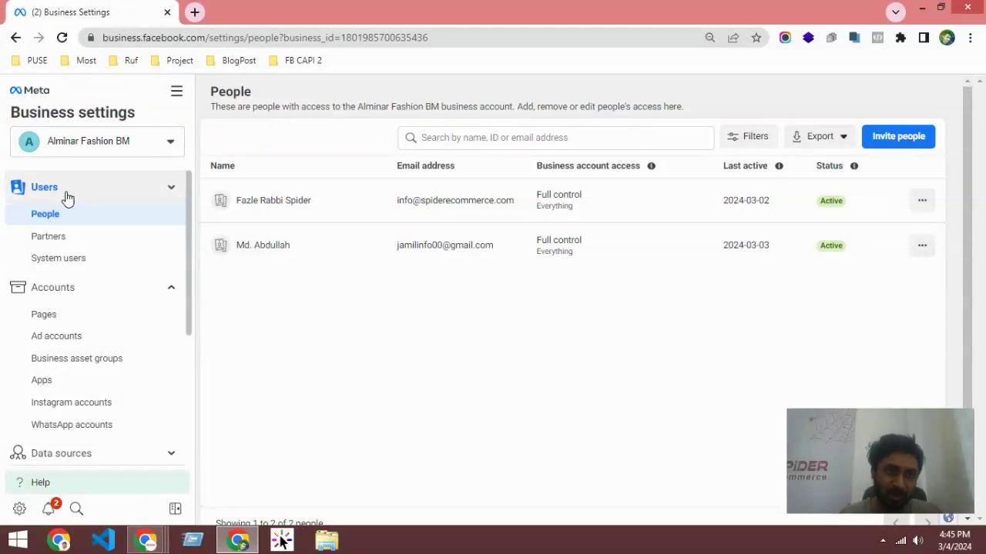
click(69, 222)
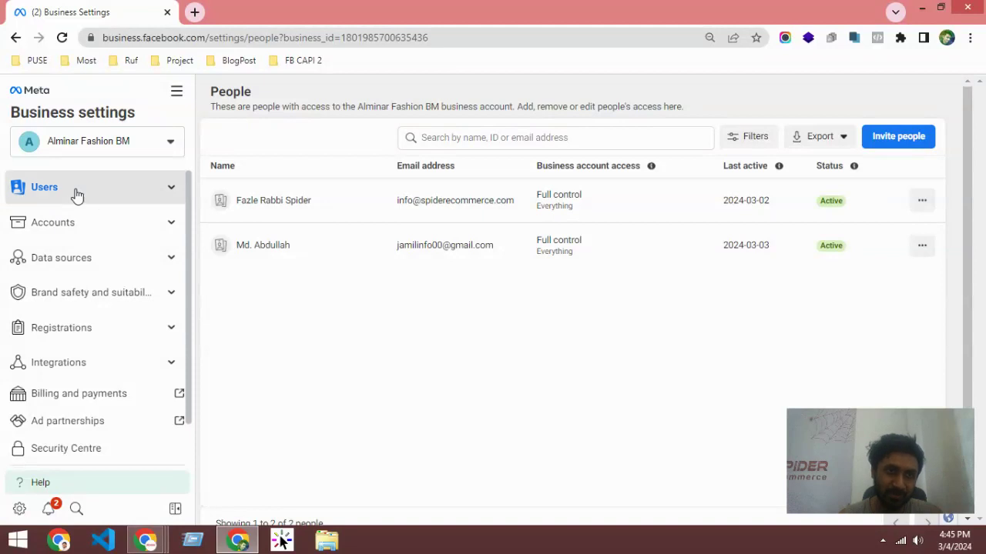
click(73, 195)
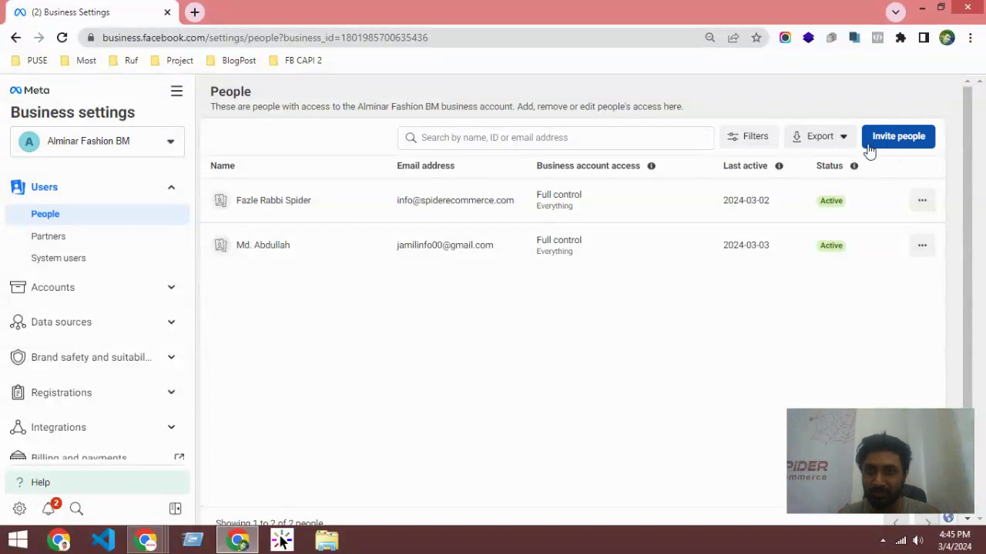
click(898, 137)
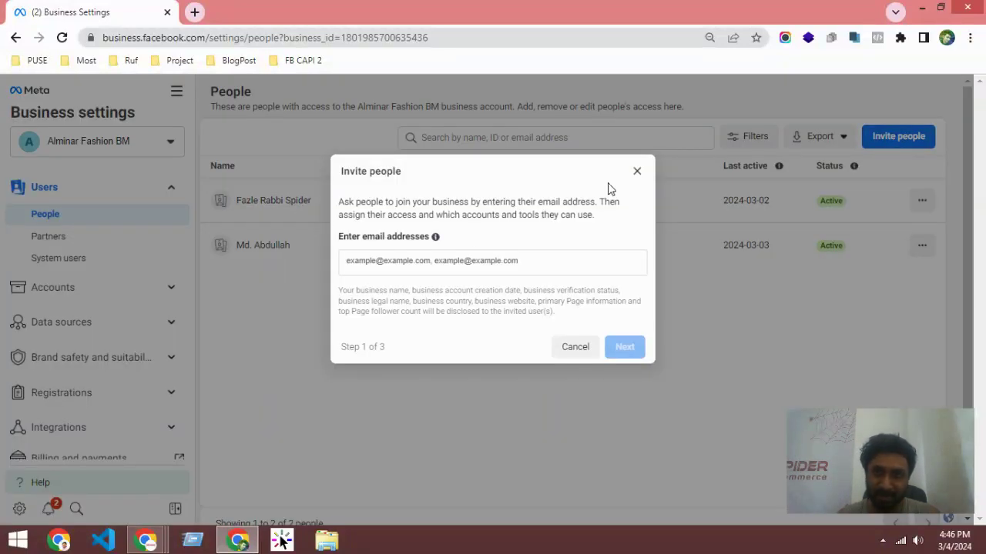
click(636, 171)
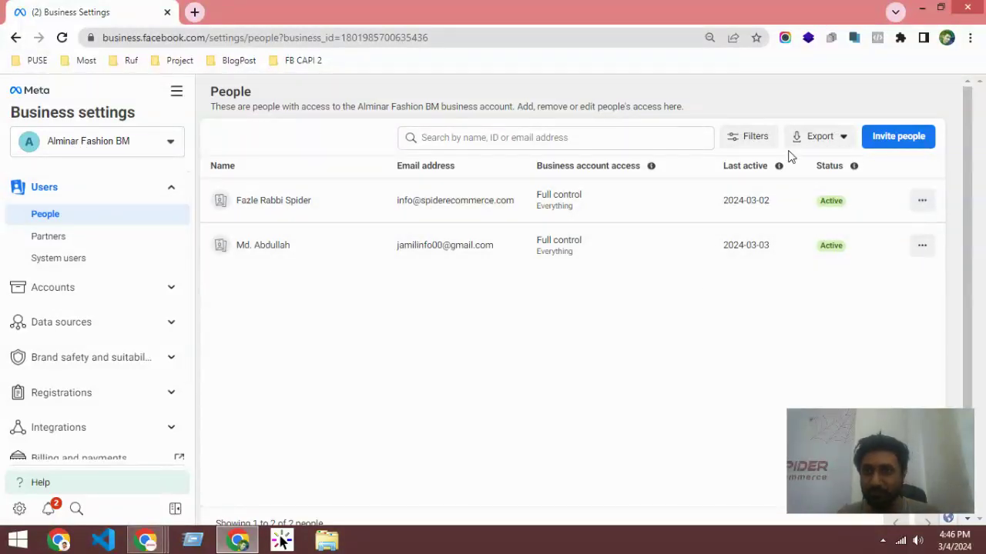
click(780, 158)
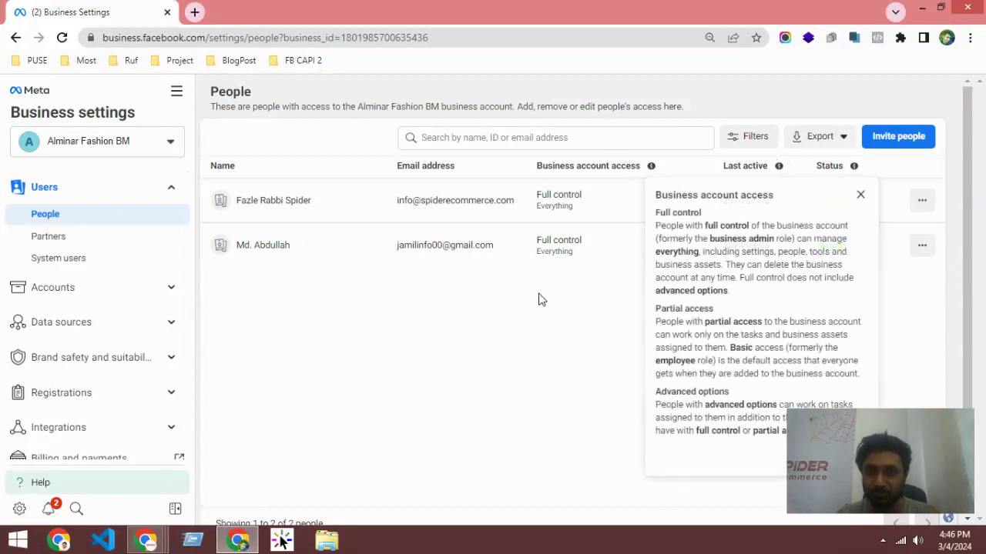
click(875, 122)
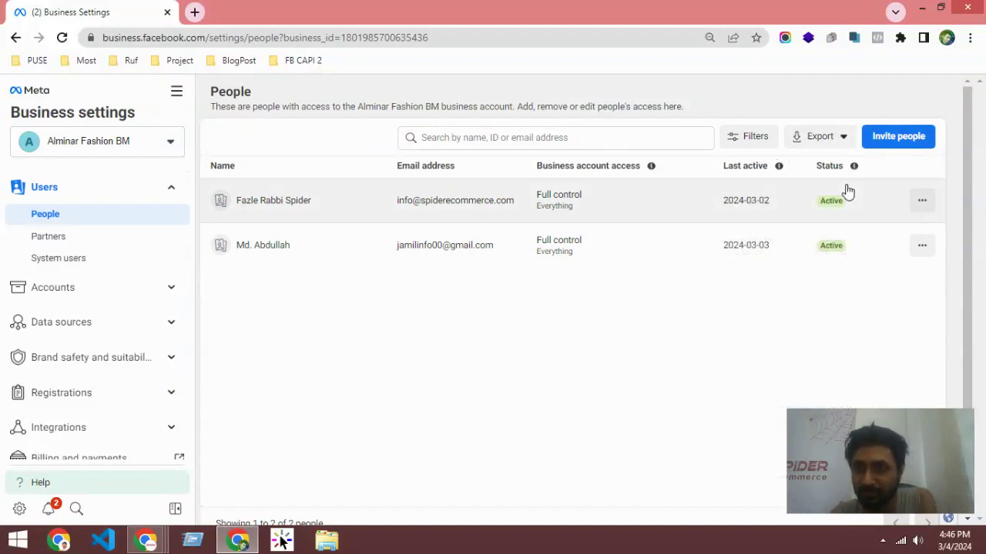
Start inviting a person to the business account, enter the invitee's email address and continue to the access options.
click(898, 138)
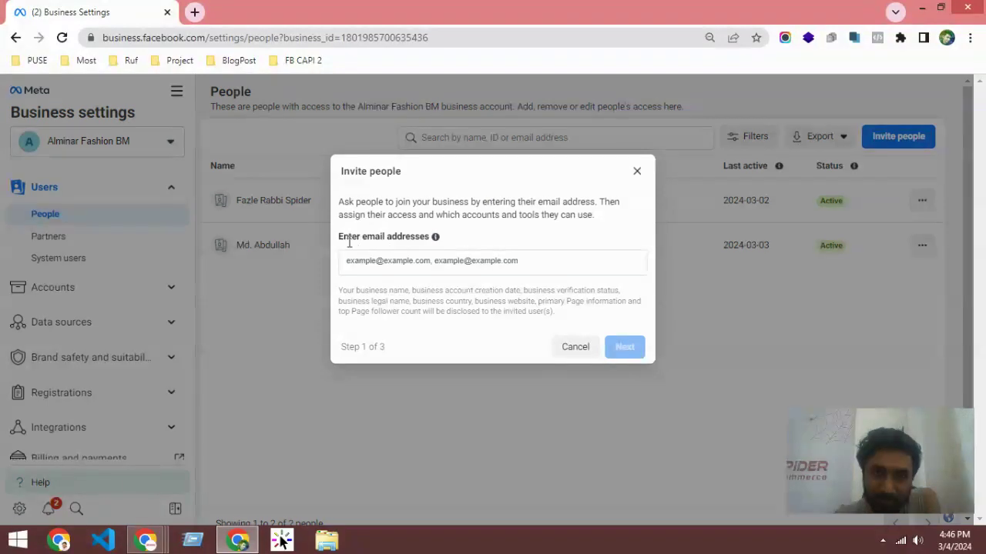
drag(340, 237, 431, 237)
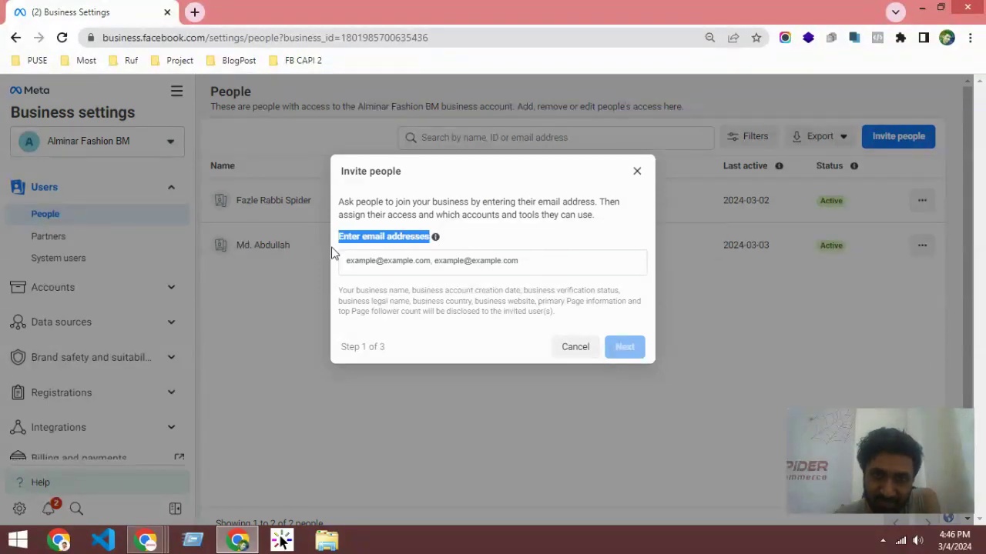
click(363, 258)
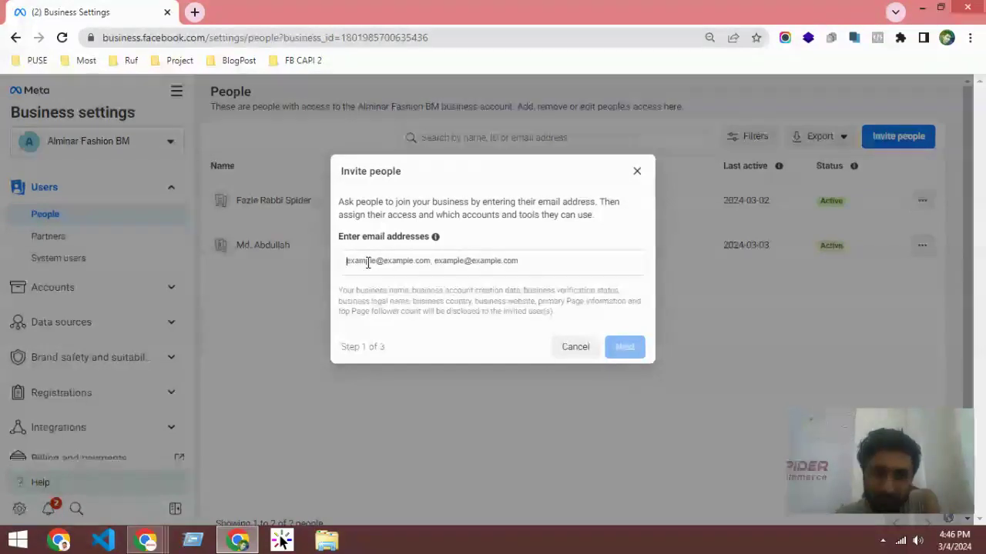
right_click(360, 262)
click(380, 365)
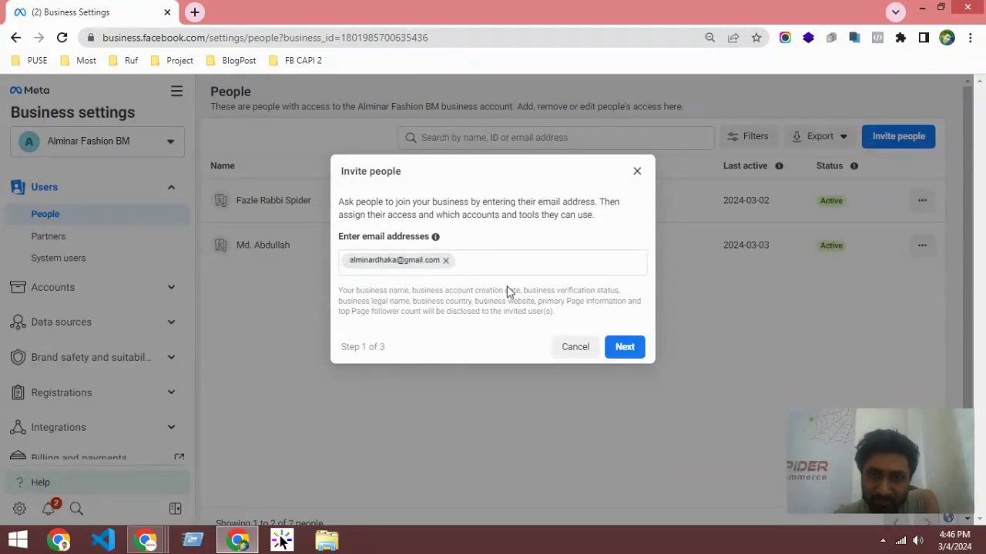
click(623, 348)
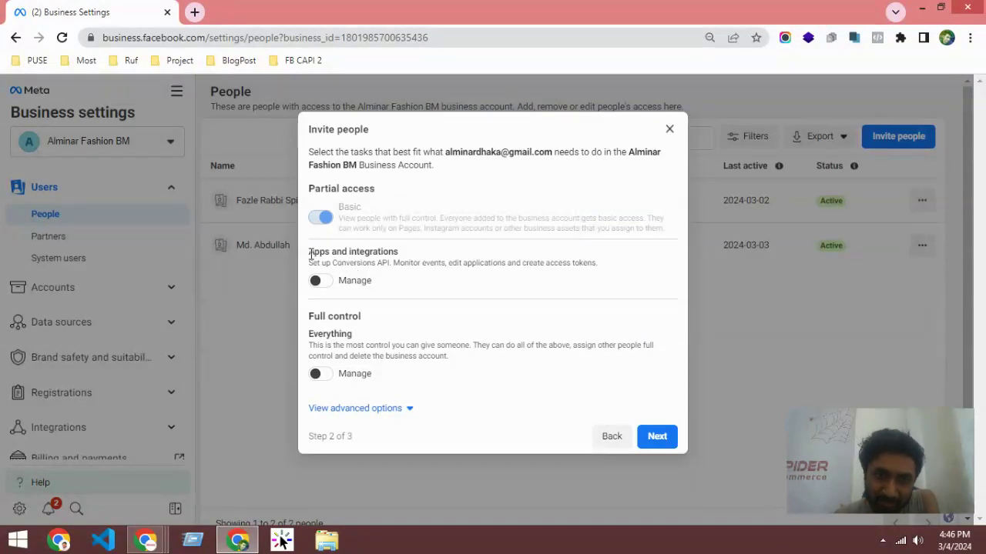
Grant the invitee full control of everything, without a separate Apps and integrations permission, and continue to asset assignment.
click(324, 285)
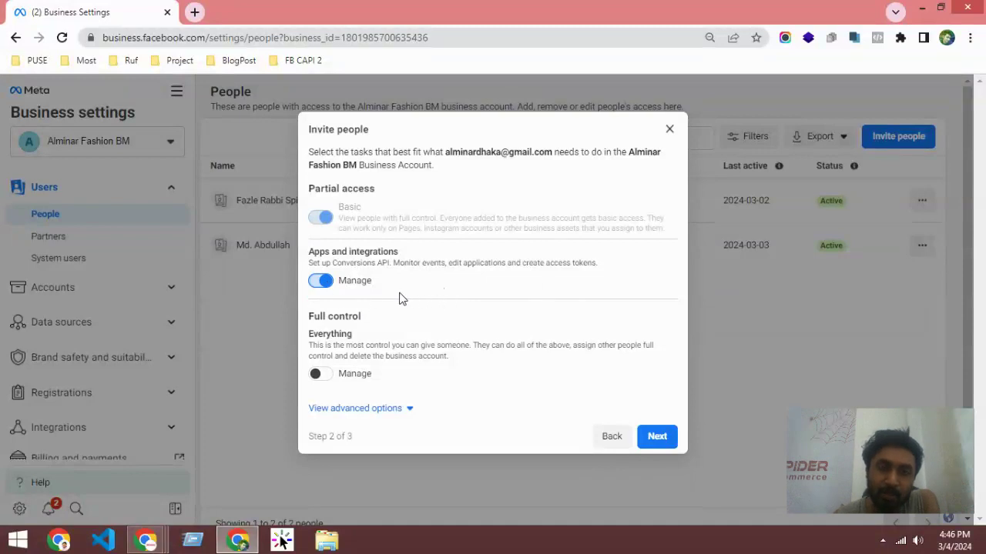
click(321, 282)
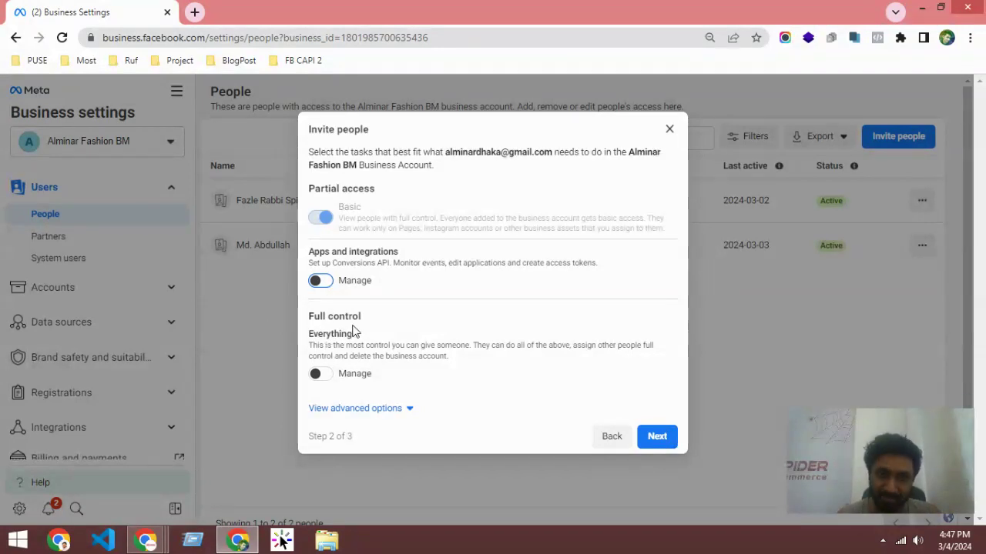
drag(309, 322, 371, 325)
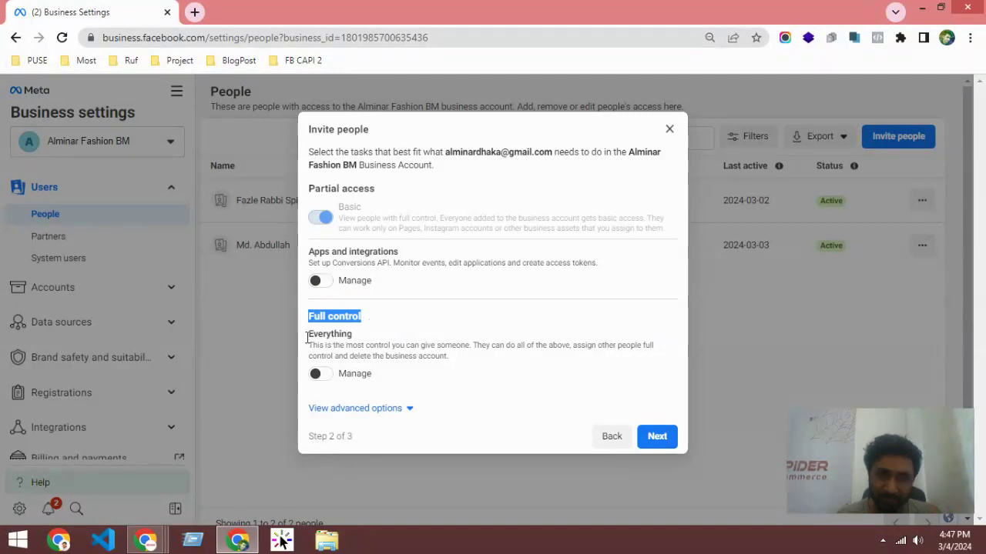
drag(308, 336, 341, 335)
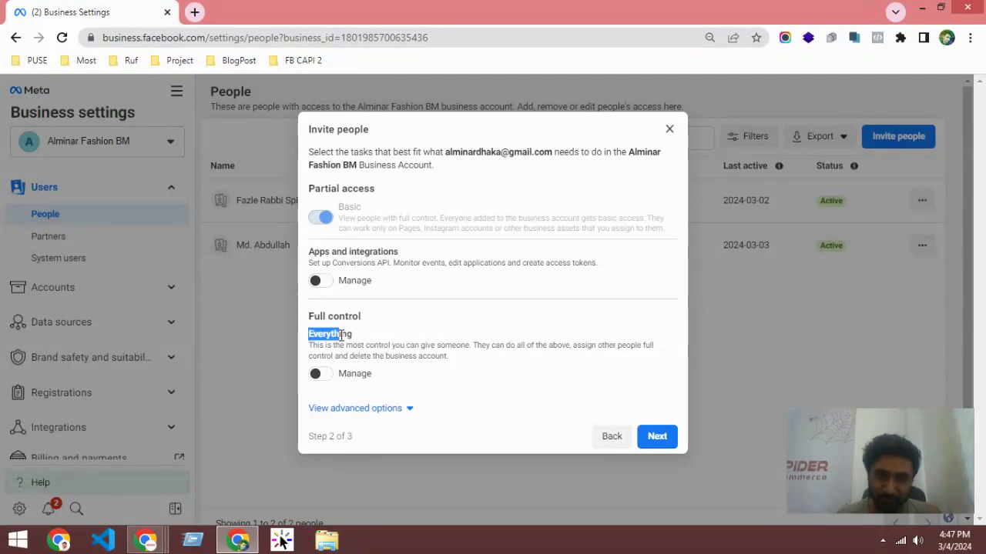
click(329, 376)
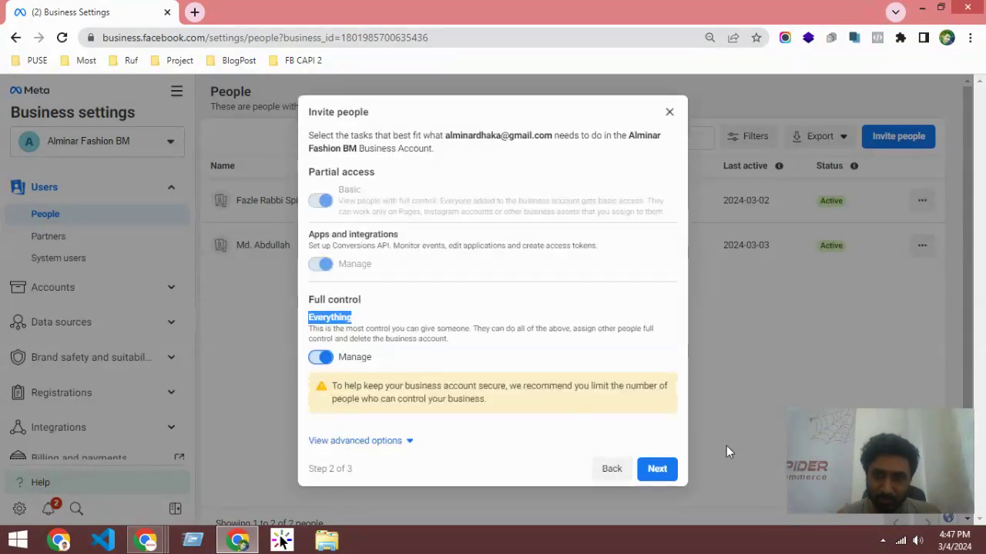
click(657, 470)
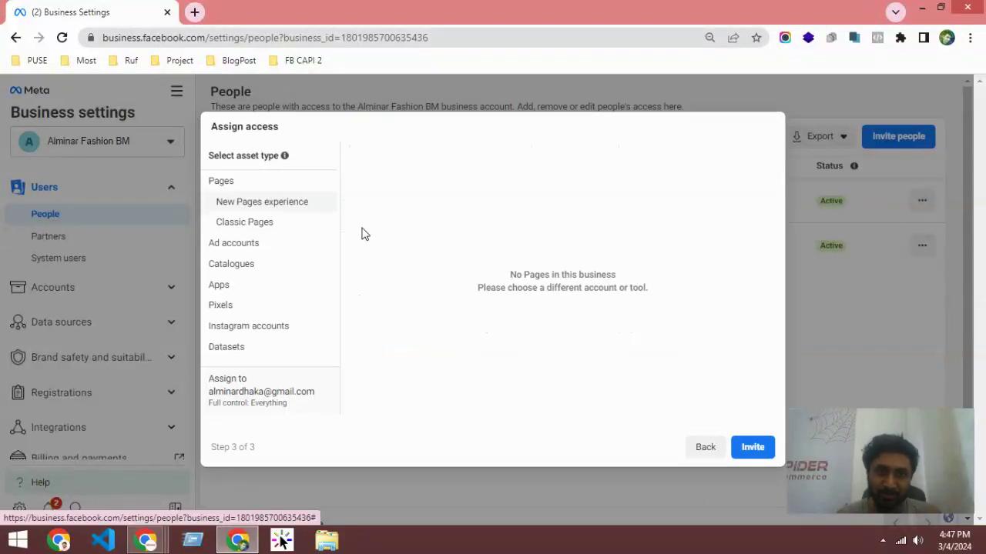
Check the Ad accounts and Pages asset types and send the invitation without assigning any assets.
click(245, 244)
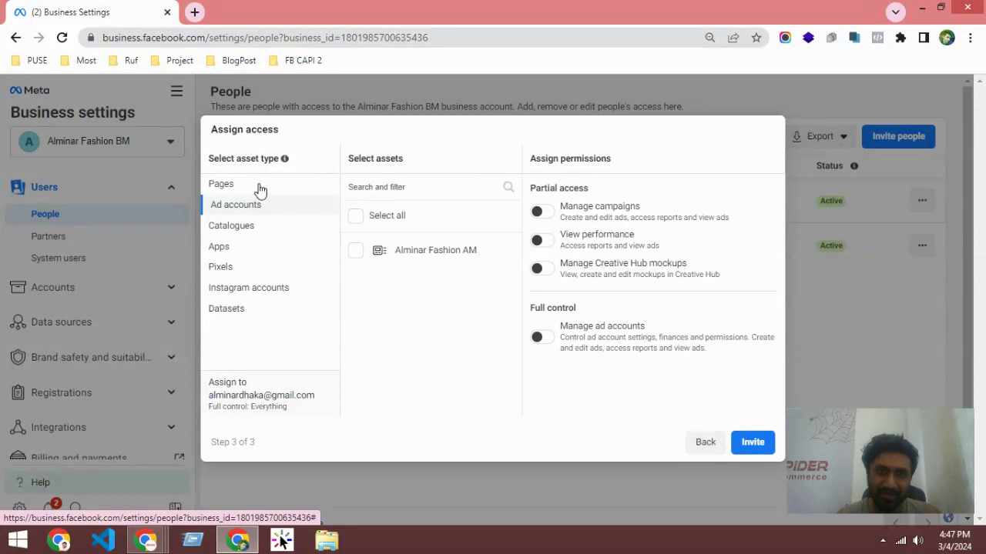
click(233, 184)
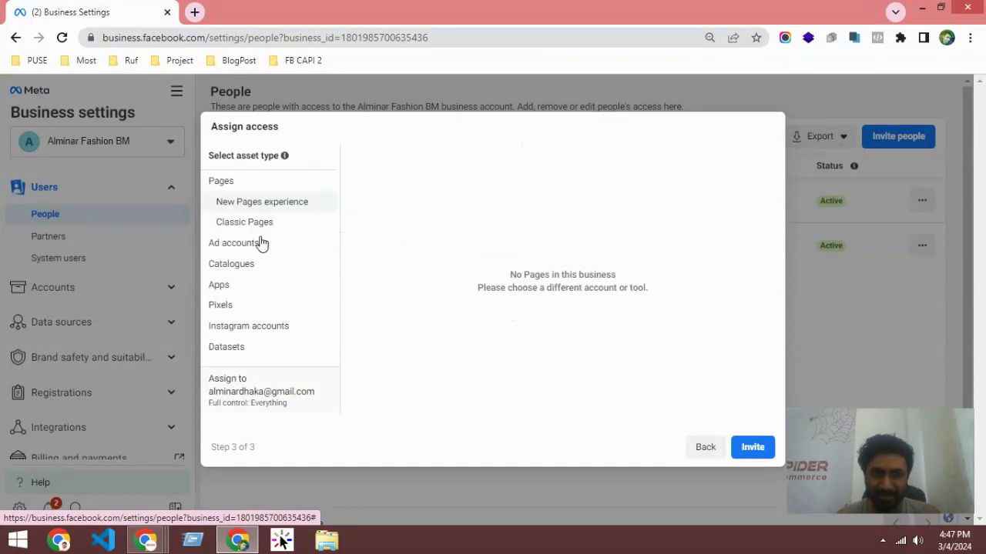
click(747, 448)
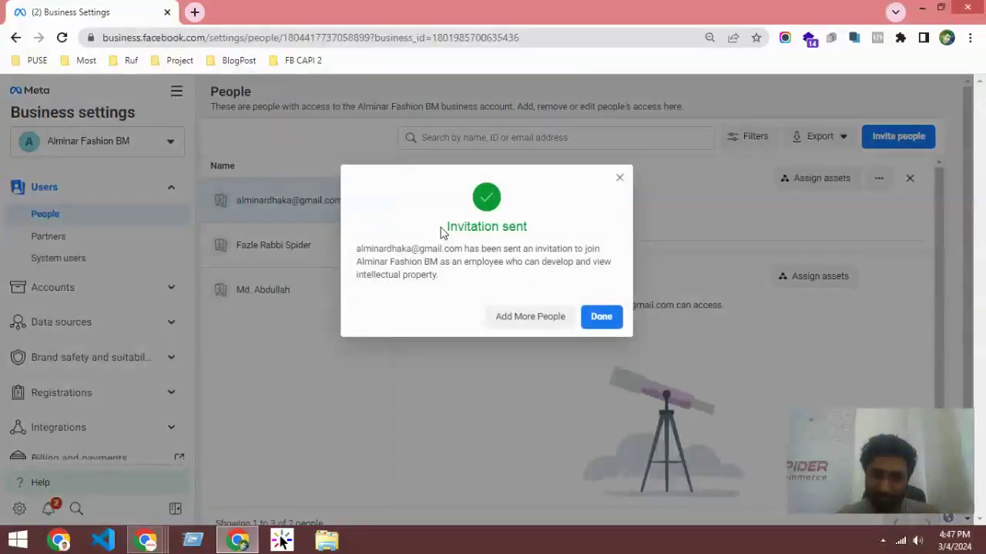
Read and dismiss the invitation confirmation, and close the invitee's details to return to the full People list.
drag(445, 226, 534, 228)
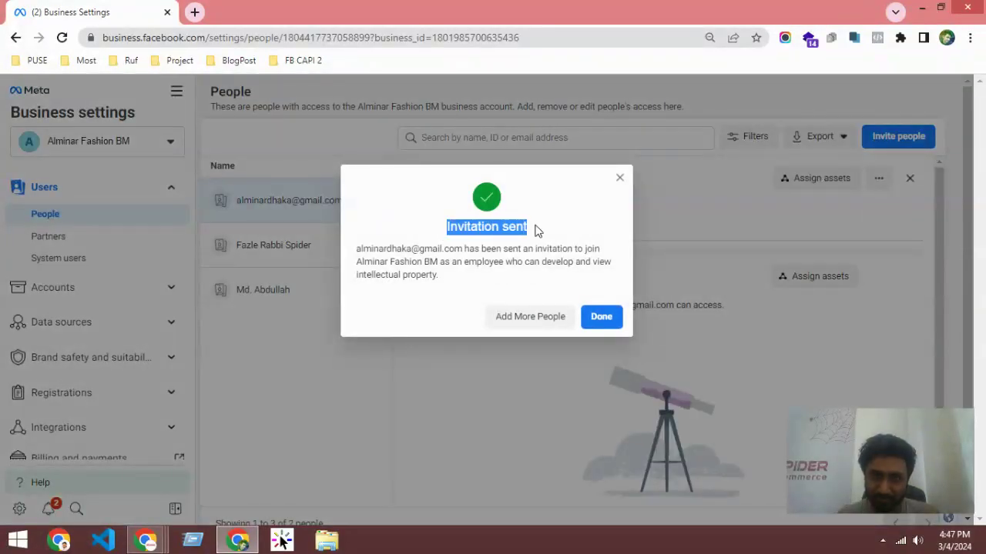
drag(372, 248, 492, 248)
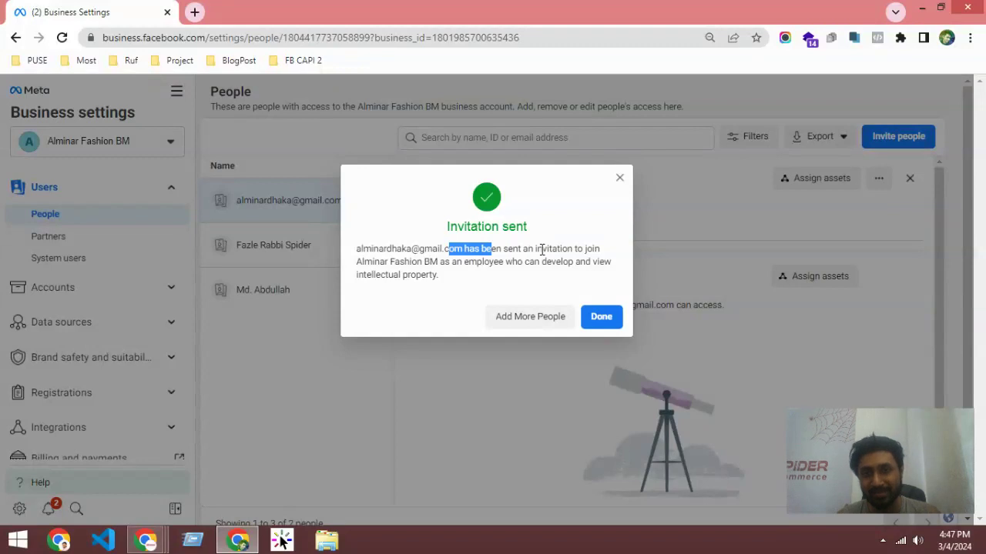
drag(370, 261, 580, 262)
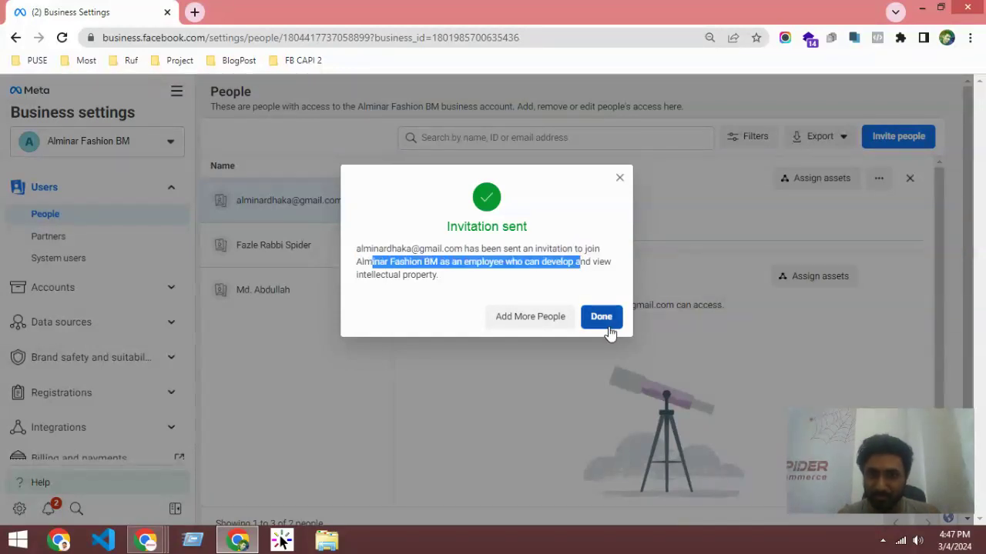
click(595, 319)
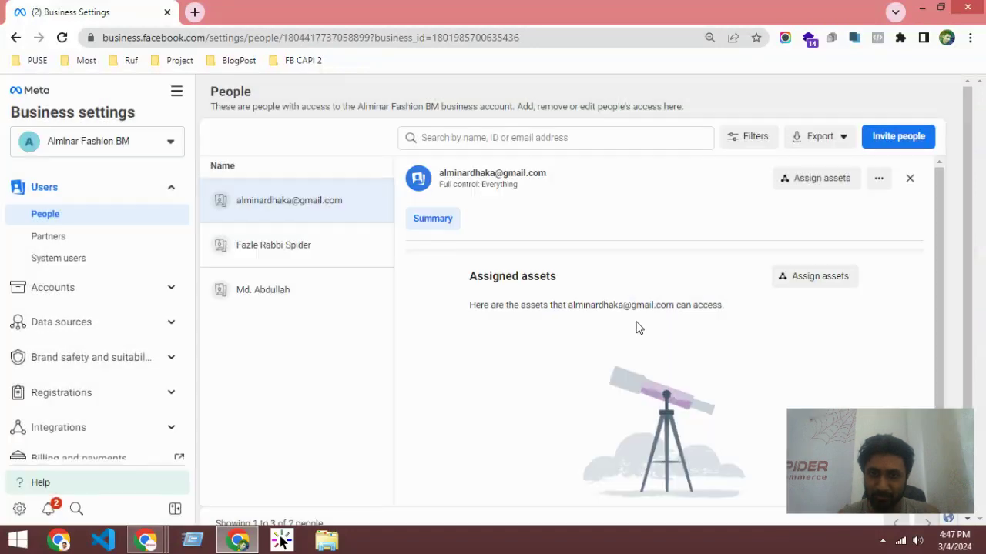
click(912, 179)
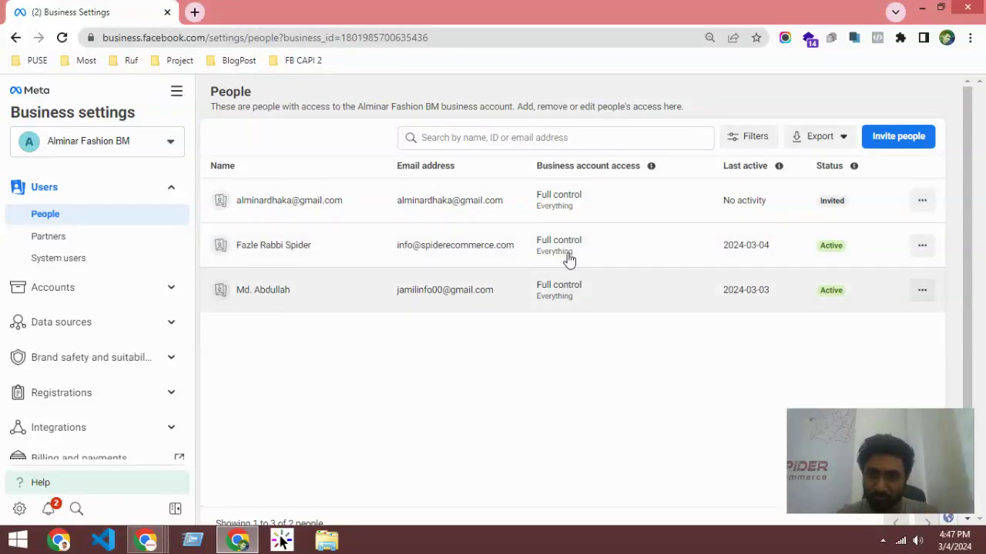
Compare the status of each person in the People list, and view the new invitee's details briefly.
double_click(820, 206)
double_click(826, 256)
double_click(846, 294)
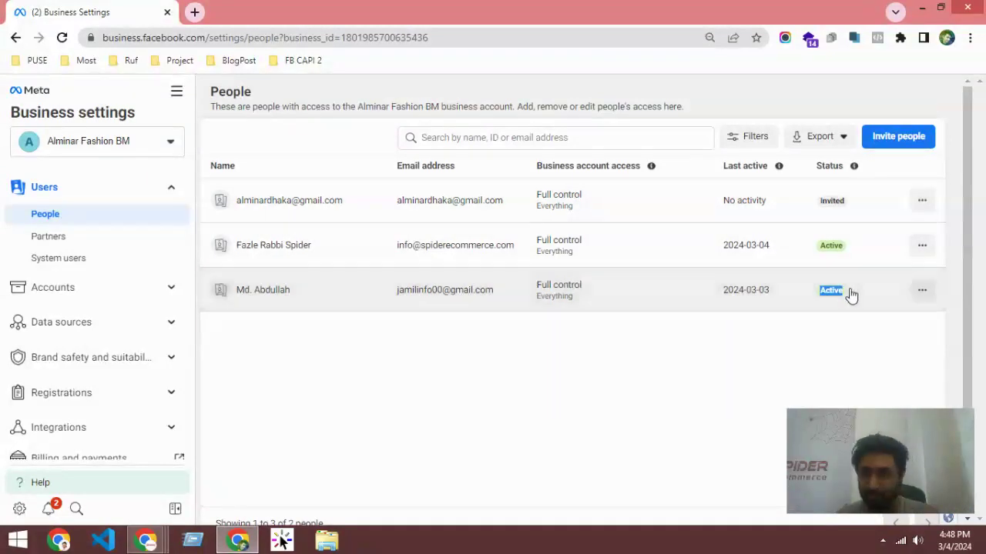
double_click(828, 207)
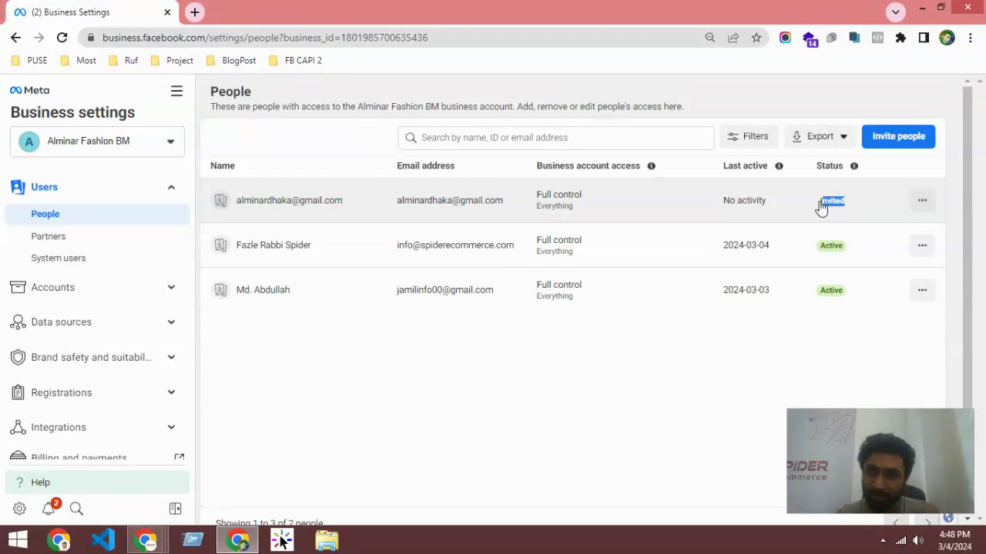
click(821, 208)
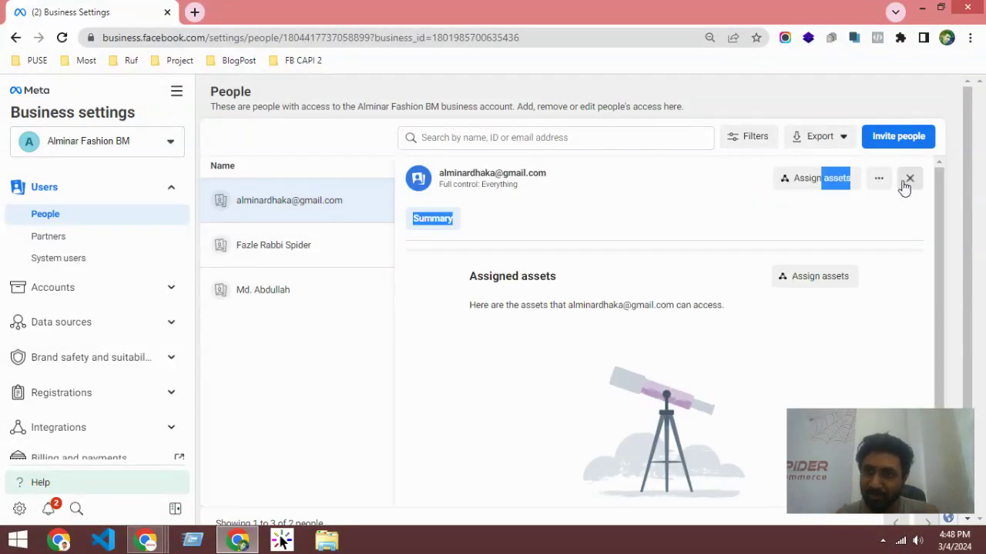
click(909, 179)
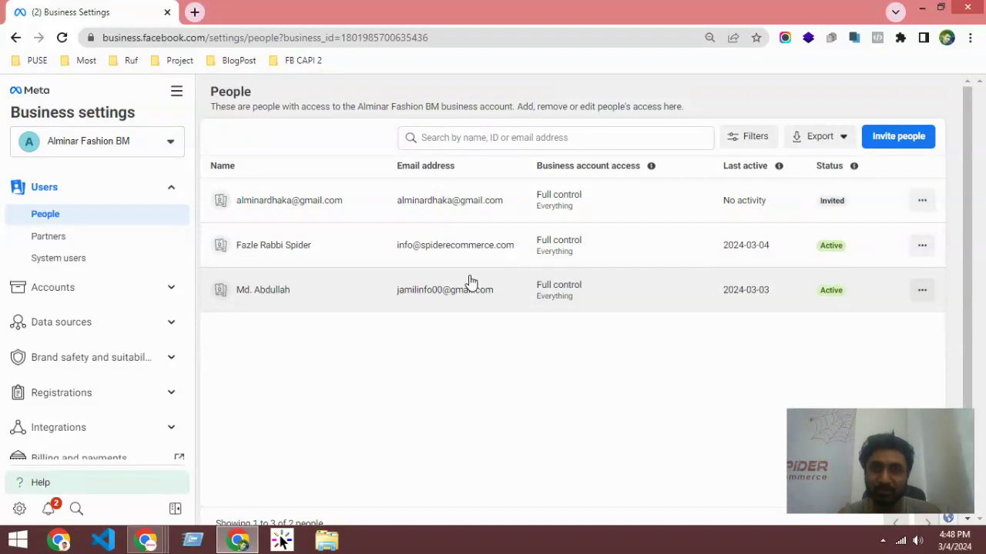
mouse_move(844, 491)
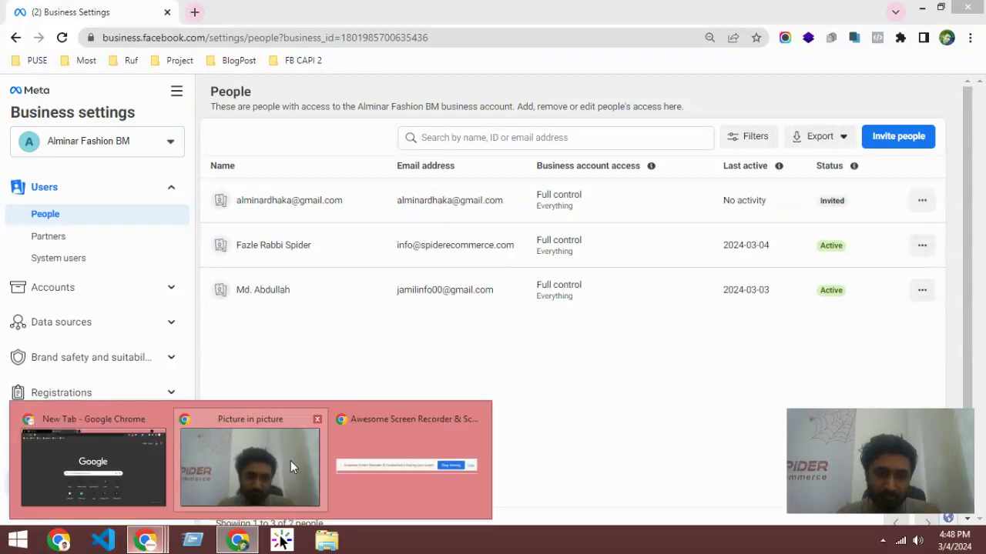
click(80, 462)
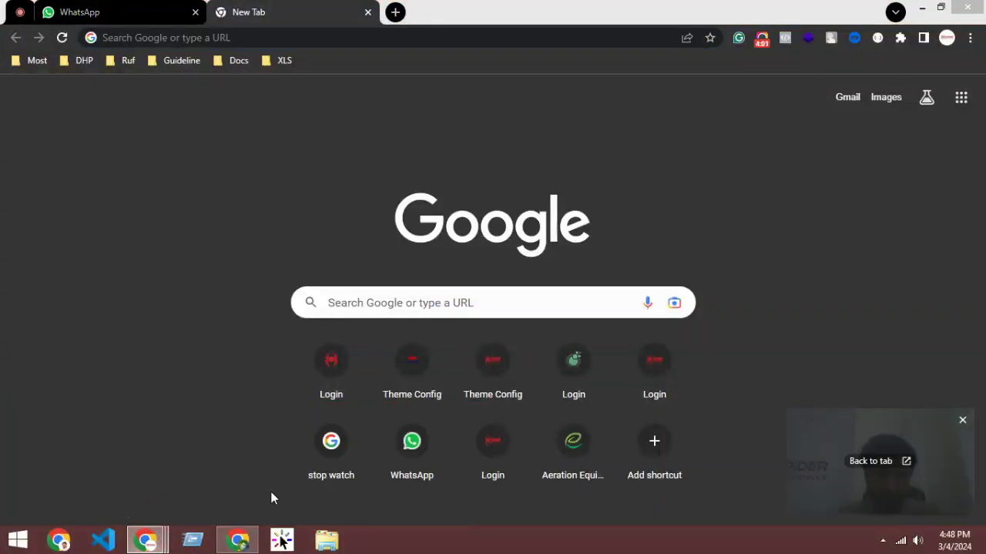
mouse_move(147, 541)
click(292, 484)
click(409, 462)
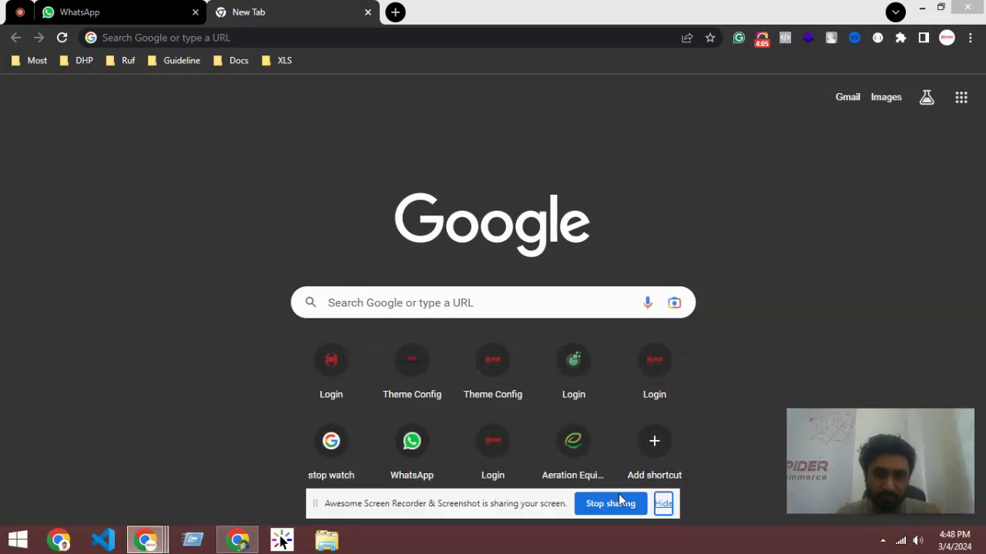